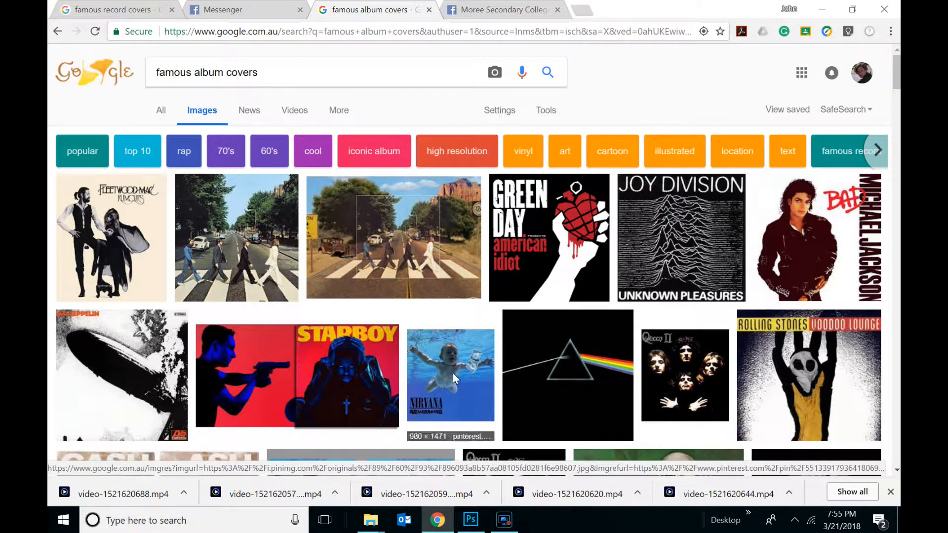
# Preview the Queen II album cover in the image search results as an example of a famous cover
pyautogui.click(689, 369)
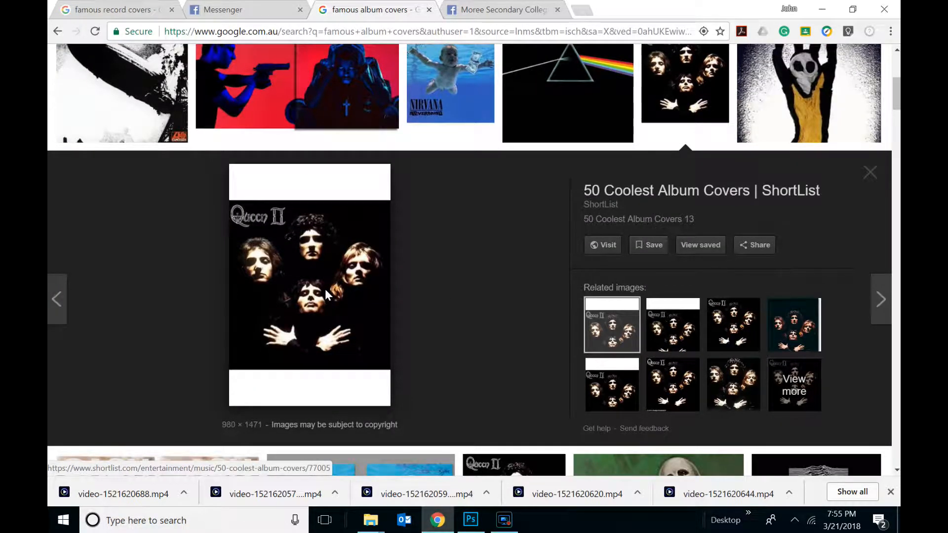
pyautogui.scroll(6, 325, 289)
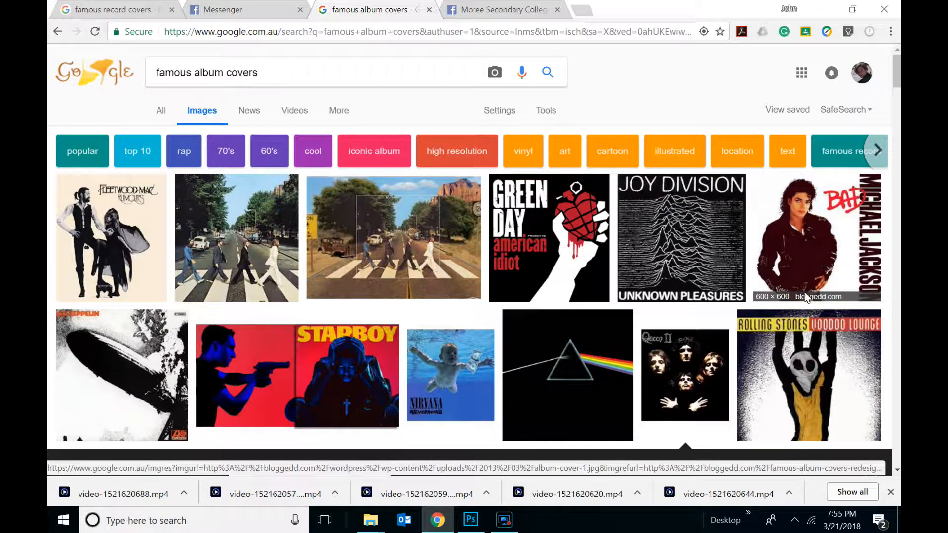
# Switch to Photoshop and open the portrait photo IMG_1212.jpg from the Desktop alongside the album cover
pyautogui.click(471, 519)
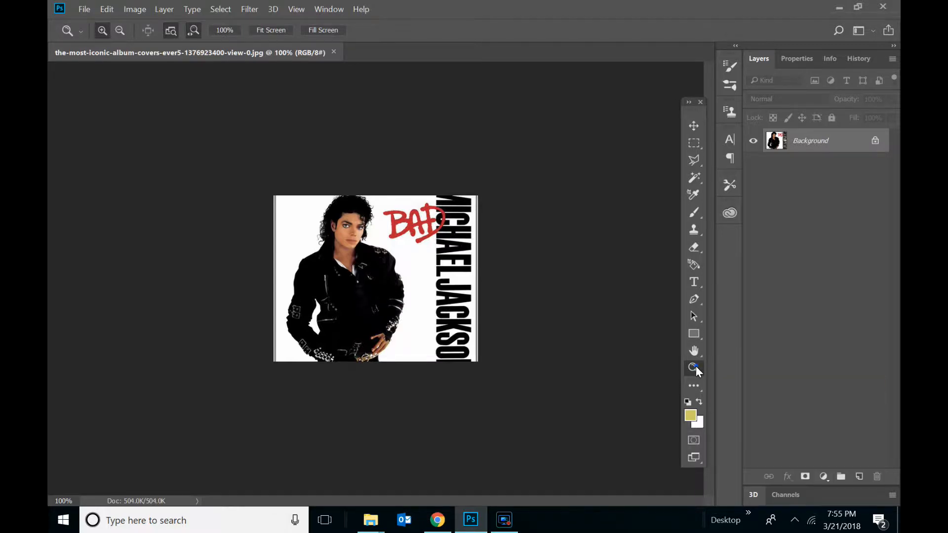
pyautogui.click(341, 239)
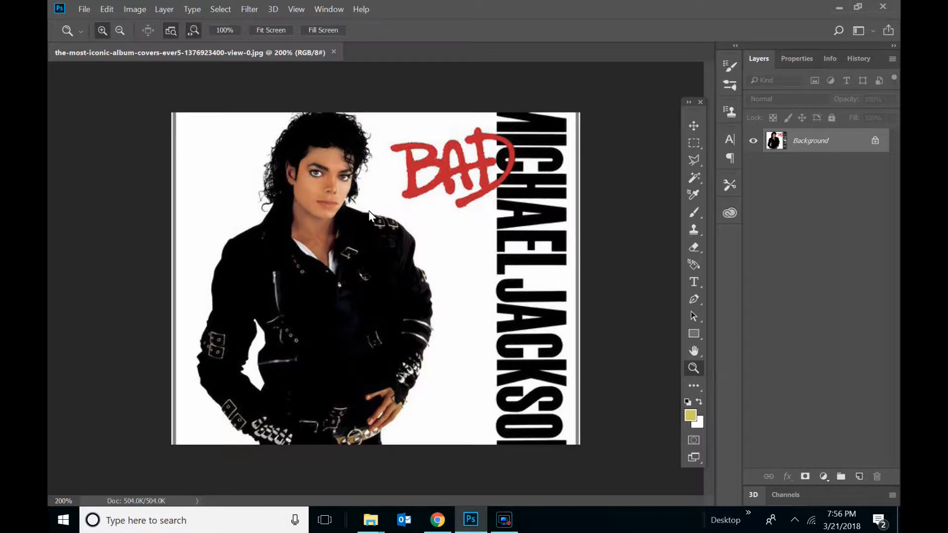
pyautogui.click(84, 11)
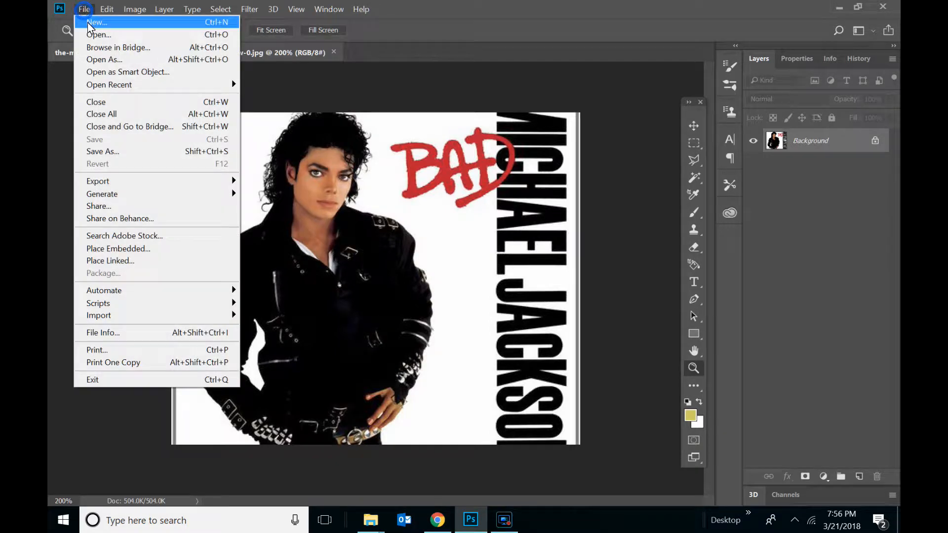
pyautogui.click(96, 35)
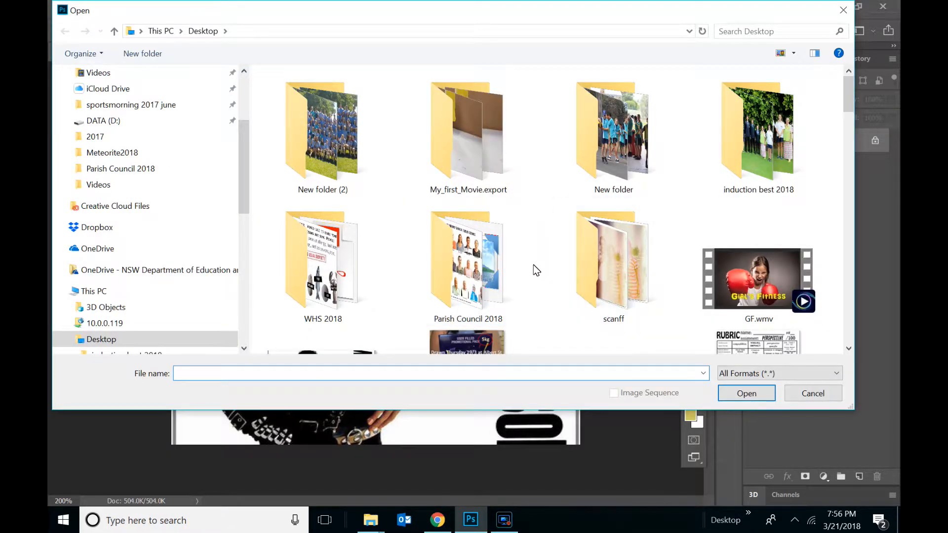
pyautogui.scroll(-5, 533, 265)
pyautogui.scroll(-10, 532, 265)
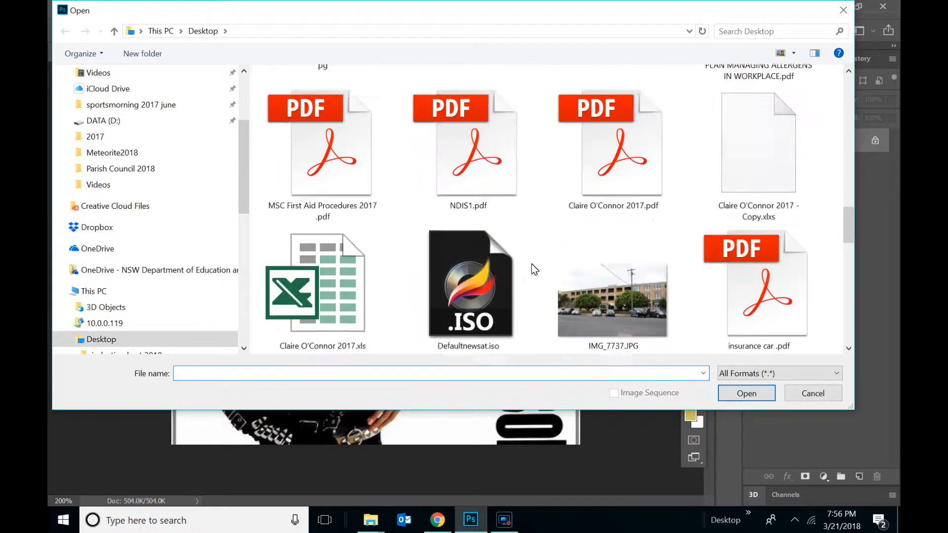
pyautogui.scroll(-5, 533, 267)
pyautogui.doubleClick(751, 170)
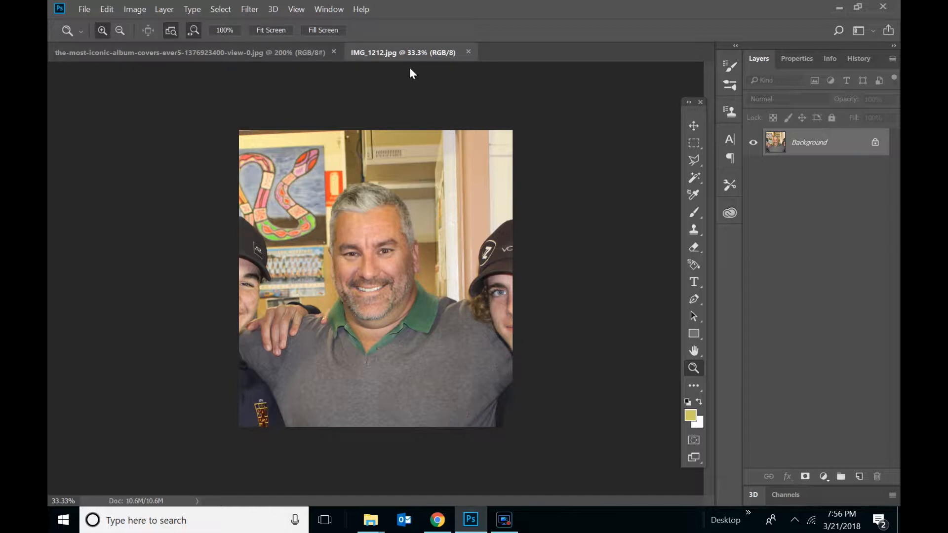
# Copy a rectangular marquee selection around the grey-haired man's head and collar in IMG_1212.jpg
pyautogui.click(277, 51)
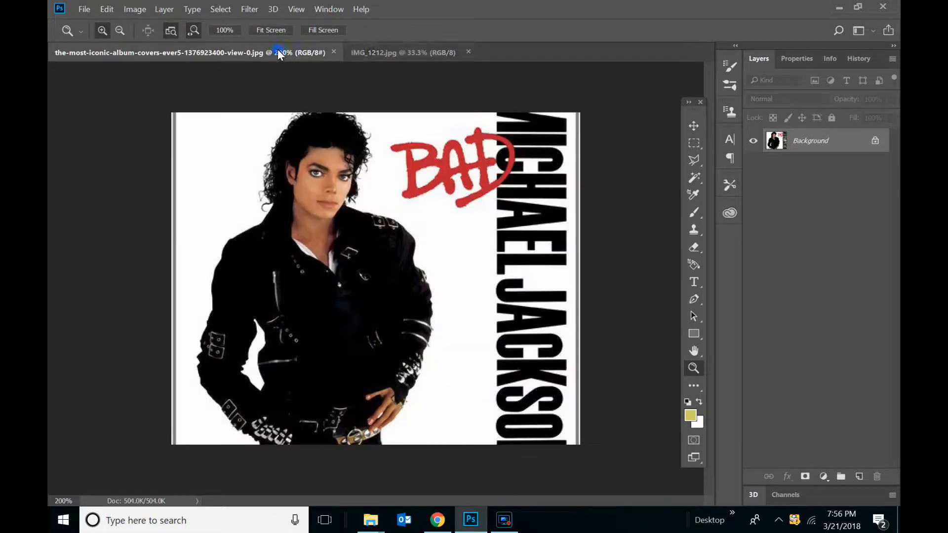
pyautogui.click(394, 50)
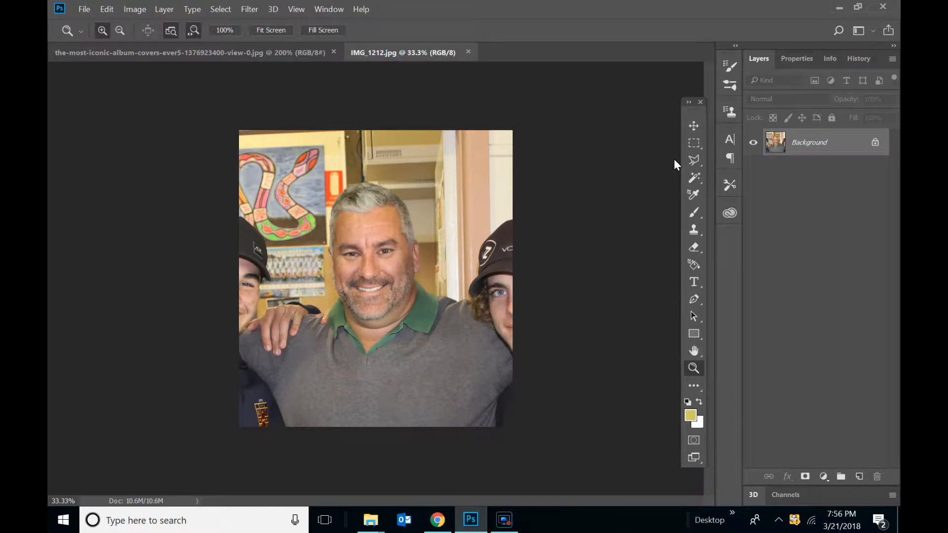
pyautogui.click(693, 144)
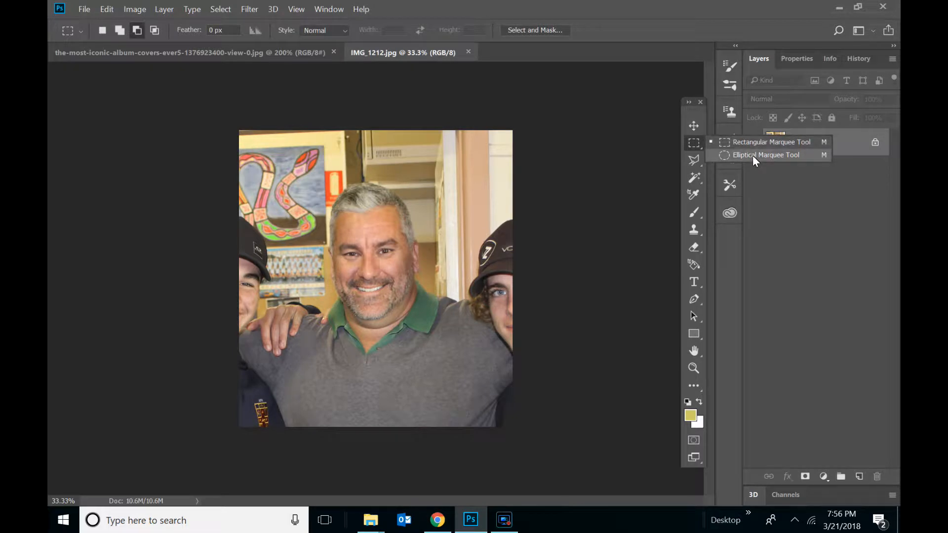
pyautogui.click(751, 145)
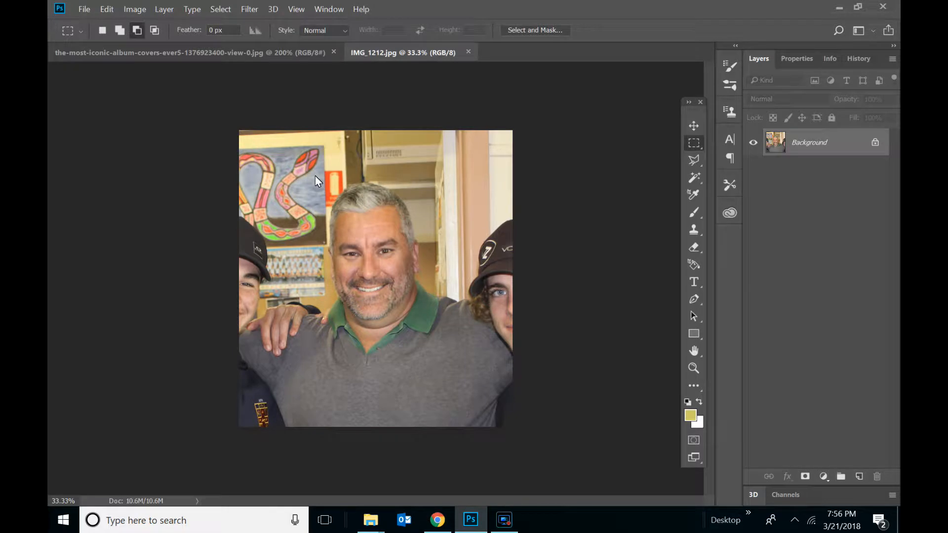
pyautogui.moveTo(315, 176); pyautogui.dragTo(432, 342)
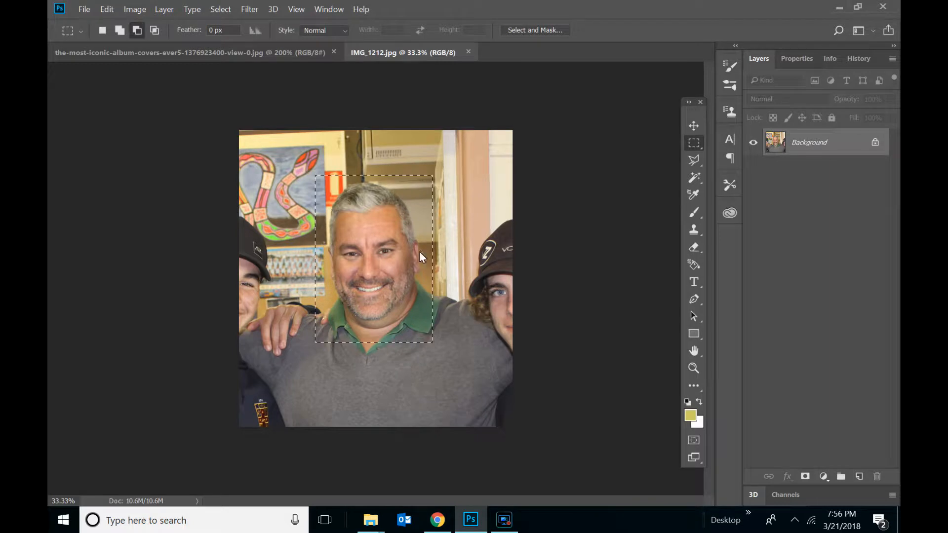
pyautogui.click(109, 10)
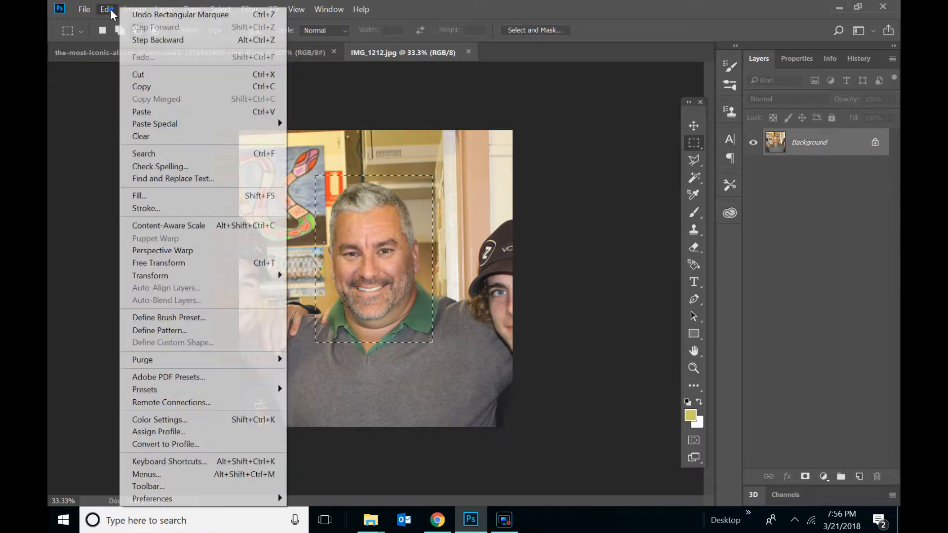
pyautogui.click(152, 87)
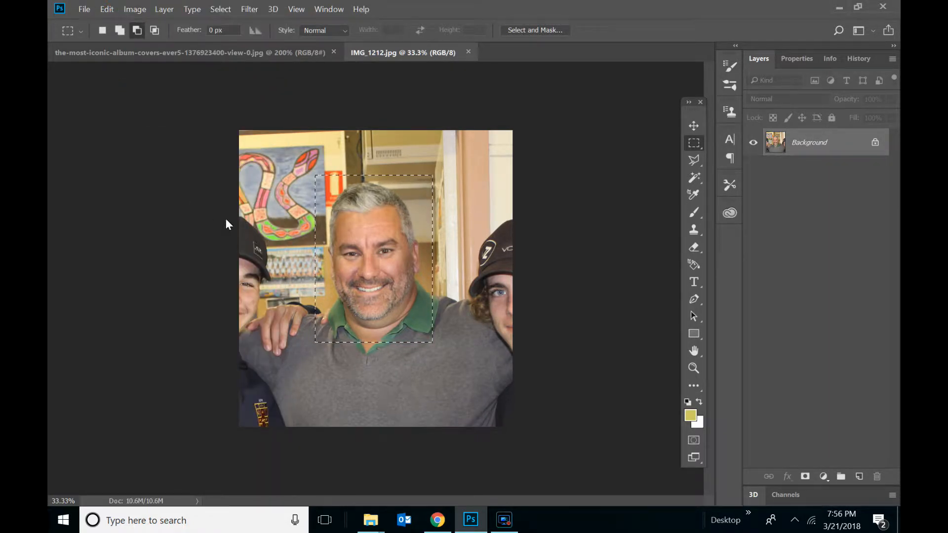
# Paste the copied head into the Michael Jackson album cover document as a new layer
pyautogui.click(262, 53)
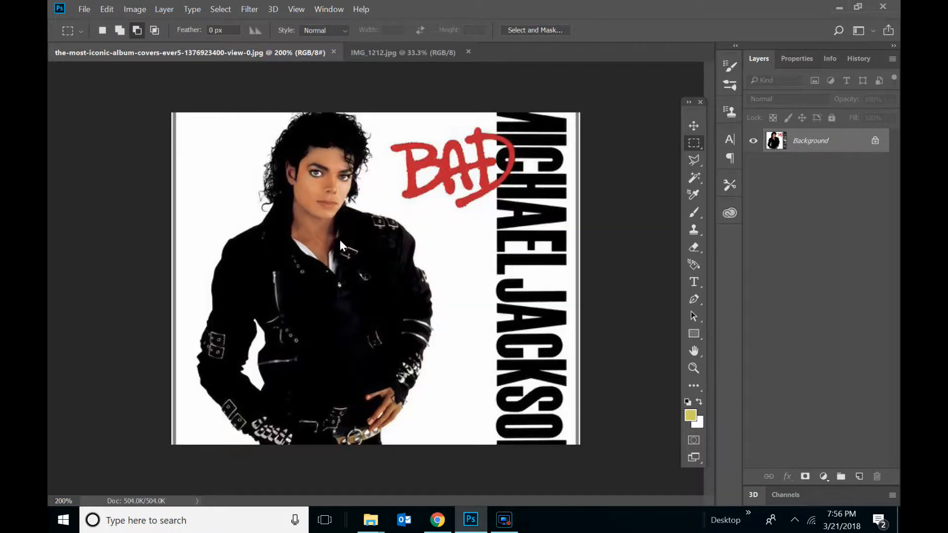
pyautogui.click(106, 10)
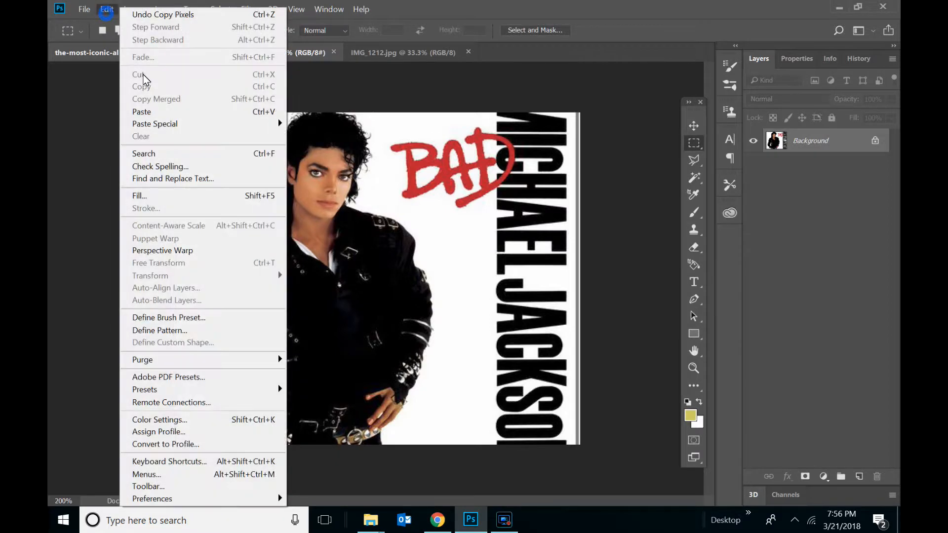
pyautogui.click(262, 113)
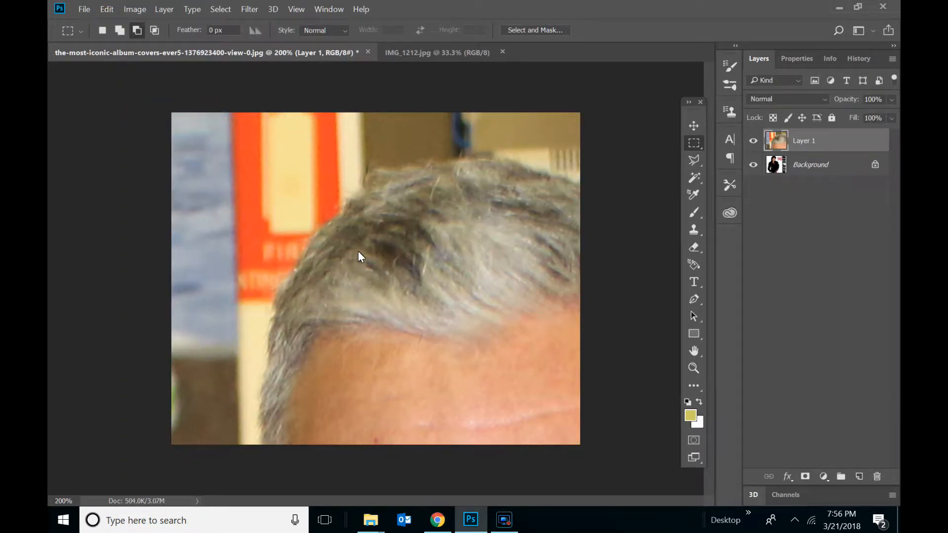
# Scale the pasted head down with Free Transform to about 39% width and 44% height, moving it onto the cover
pyautogui.click(104, 10)
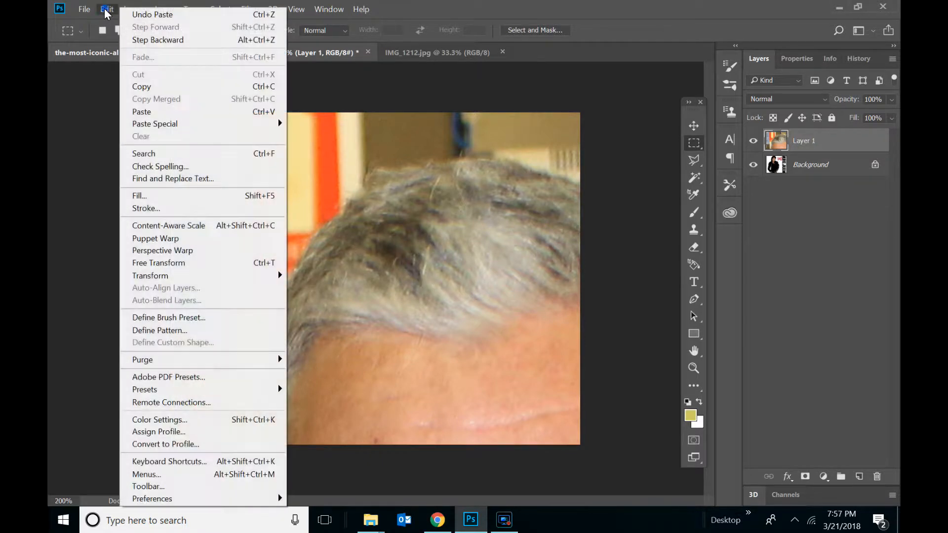
pyautogui.click(182, 263)
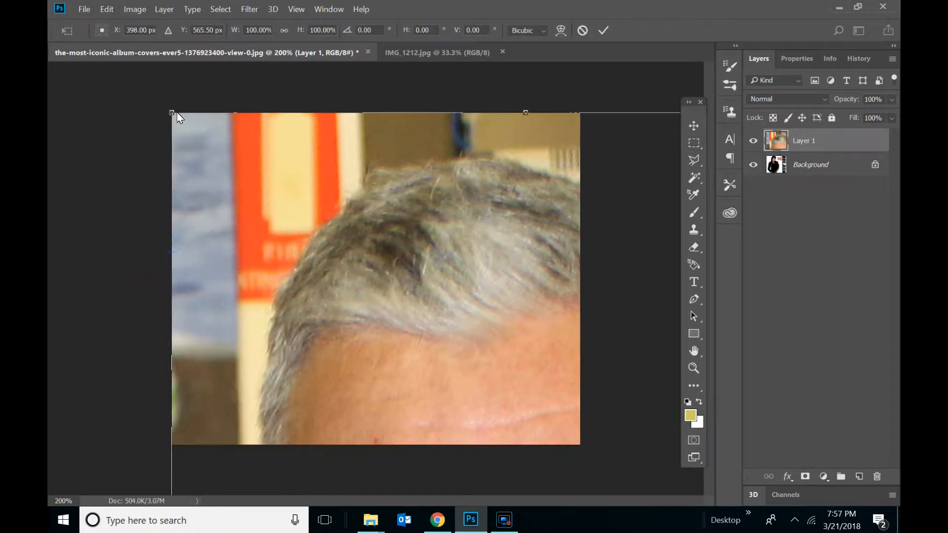
pyautogui.moveTo(173, 114); pyautogui.dragTo(479, 414)
pyautogui.moveTo(539, 439); pyautogui.dragTo(314, 190)
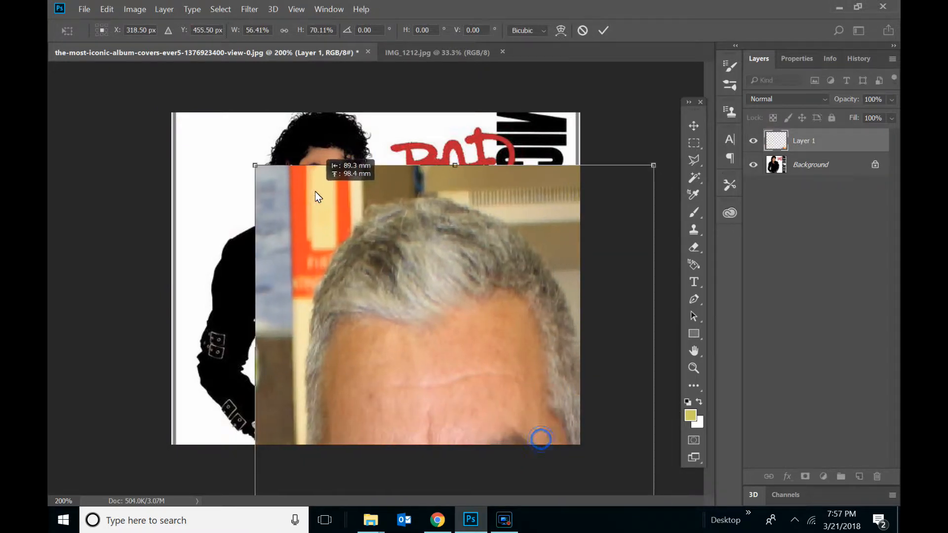
pyautogui.moveTo(255, 167); pyautogui.dragTo(372, 429)
pyautogui.moveTo(454, 457); pyautogui.dragTo(342, 154)
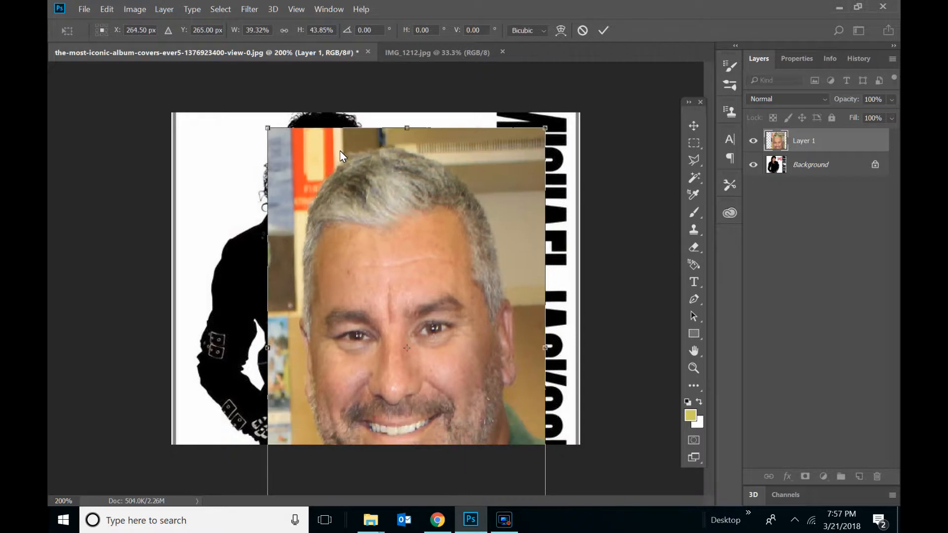
# Flip the head horizontally, shrink it to about 13%, and place it over the singer's face
pyautogui.moveTo(268, 127); pyautogui.dragTo(351, 180)
pyautogui.moveTo(455, 163); pyautogui.dragTo(506, 181)
pyautogui.moveTo(523, 218); pyautogui.dragTo(334, 221)
pyautogui.moveTo(386, 259); pyautogui.dragTo(333, 212)
pyautogui.moveTo(370, 242); pyautogui.dragTo(378, 243)
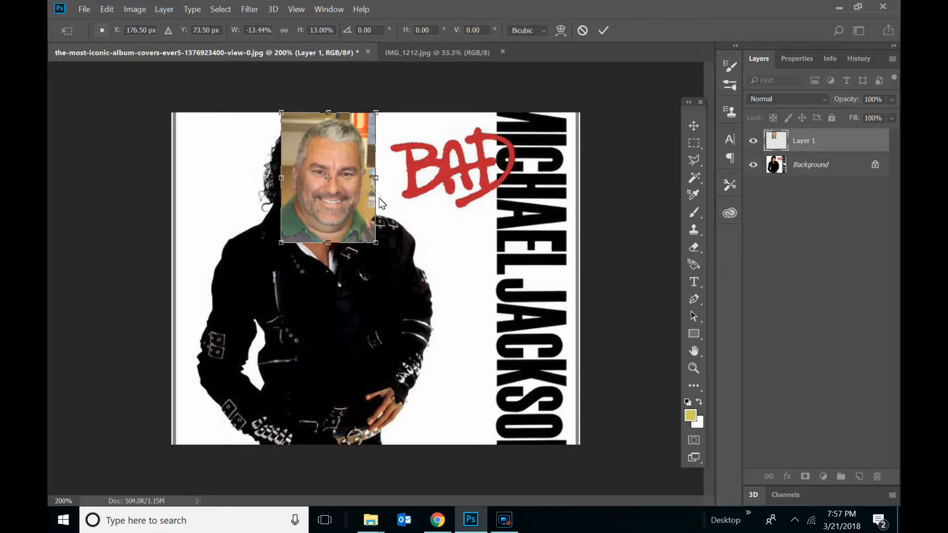
pyautogui.moveTo(365, 202)
pyautogui.mouseDown()
pyautogui.moveTo(364, 304)
pyautogui.moveTo(365, 186)
pyautogui.moveTo(369, 327)
pyautogui.moveTo(363, 199)
pyautogui.mouseUp()
# Lower the head layer's opacity to about 79% so the singer's face shows through
pyautogui.click(890, 100)
pyautogui.click(879, 115)
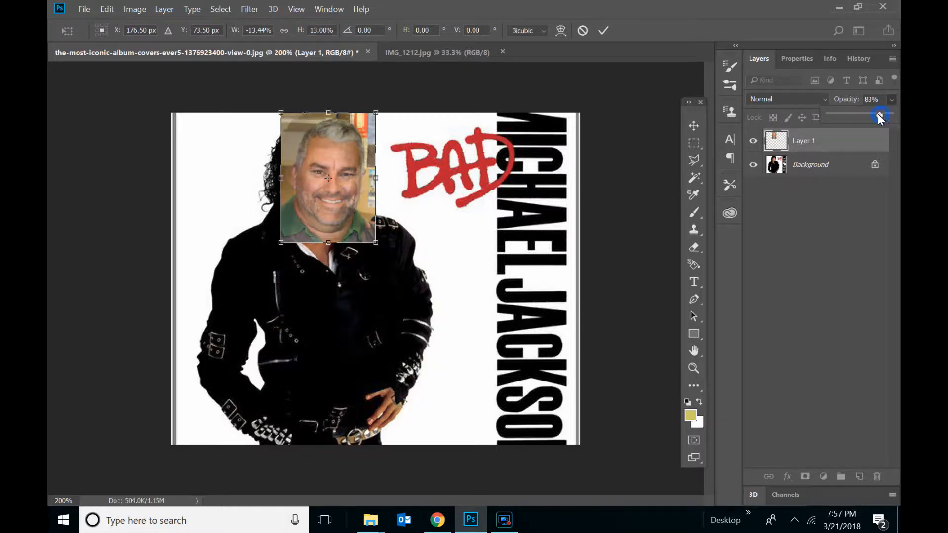
pyautogui.moveTo(882, 114); pyautogui.dragTo(873, 116)
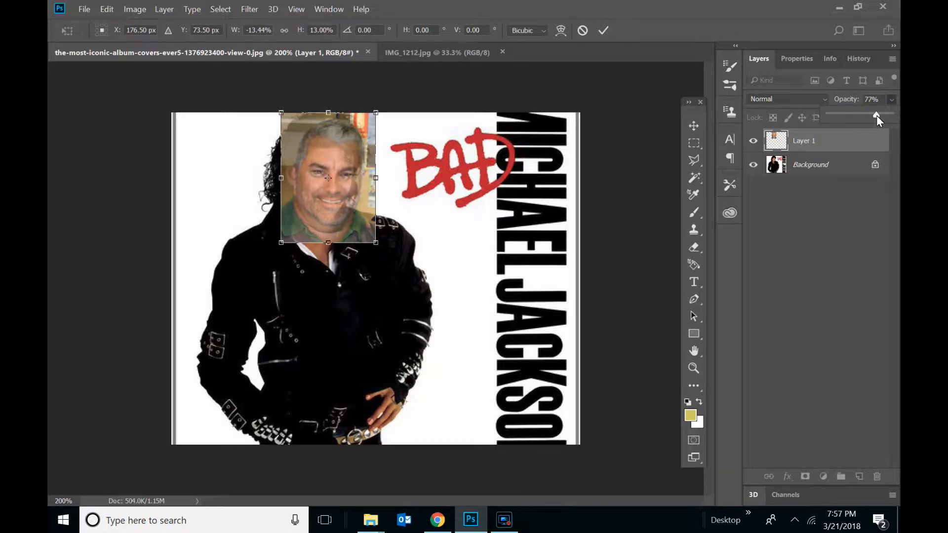
# Refine the head's size to about 12.6% width and 12.1% height, aligning it with the singer's face
pyautogui.moveTo(339, 203)
pyautogui.mouseDown()
pyautogui.moveTo(337, 239)
pyautogui.moveTo(337, 203)
pyautogui.moveTo(378, 206)
pyautogui.moveTo(335, 203)
pyautogui.mouseUp()
pyautogui.moveTo(375, 247)
pyautogui.mouseDown()
pyautogui.moveTo(358, 208)
pyautogui.moveTo(370, 235)
pyautogui.mouseUp()
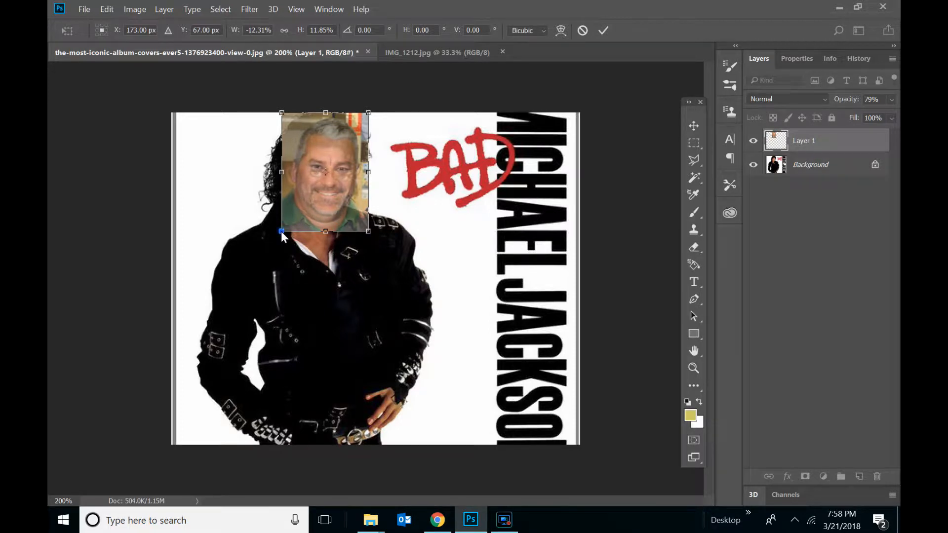
pyautogui.moveTo(279, 231); pyautogui.dragTo(279, 234)
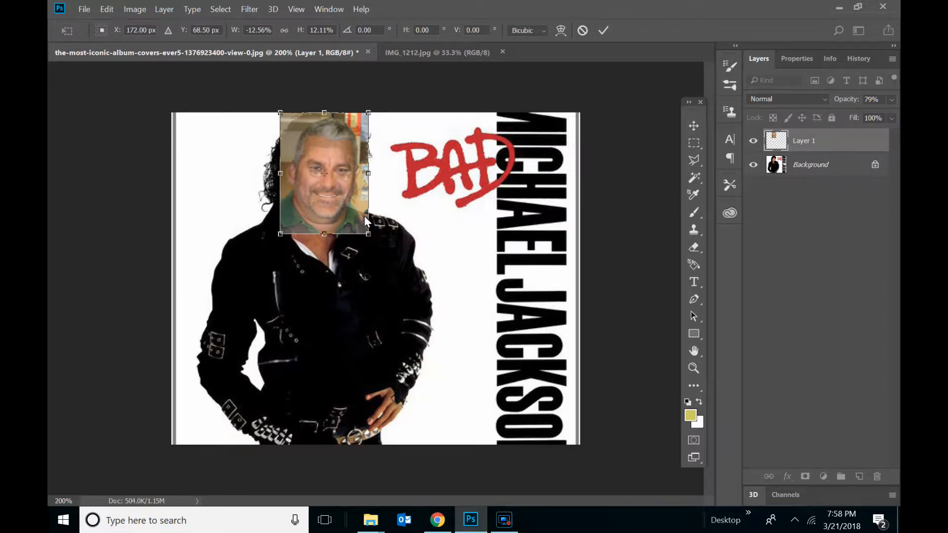
# Set the head layer's opacity back to 100% and apply the transformation while switching to the Eraser tool
pyautogui.click(891, 99)
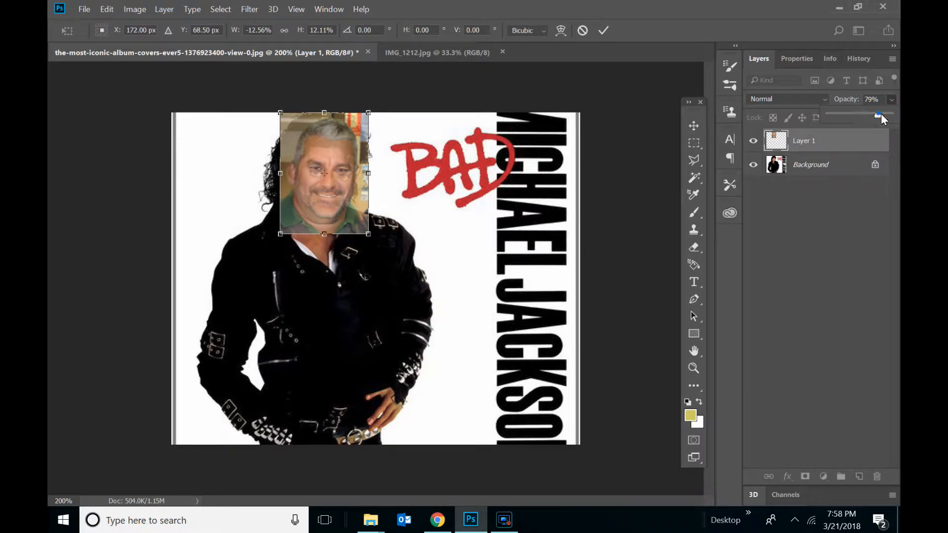
pyautogui.moveTo(877, 114); pyautogui.dragTo(889, 114)
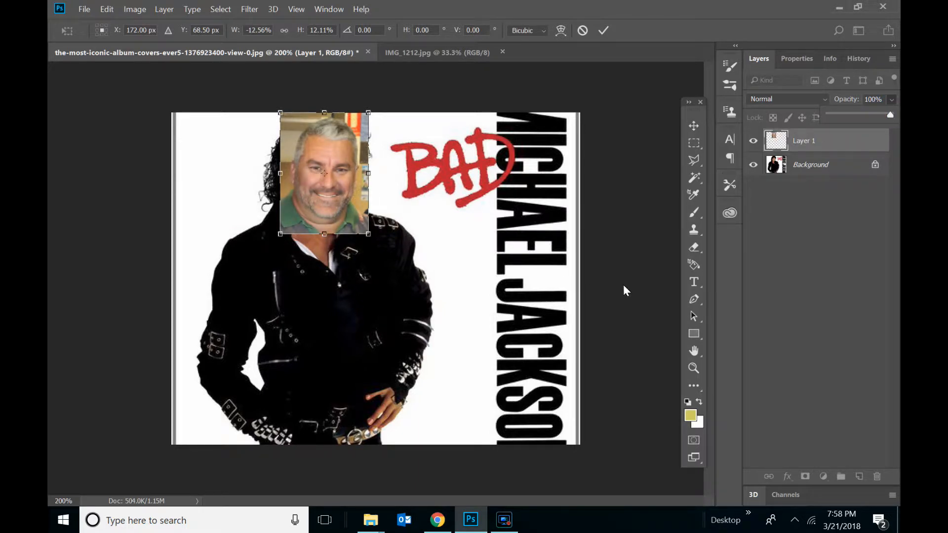
pyautogui.click(693, 247)
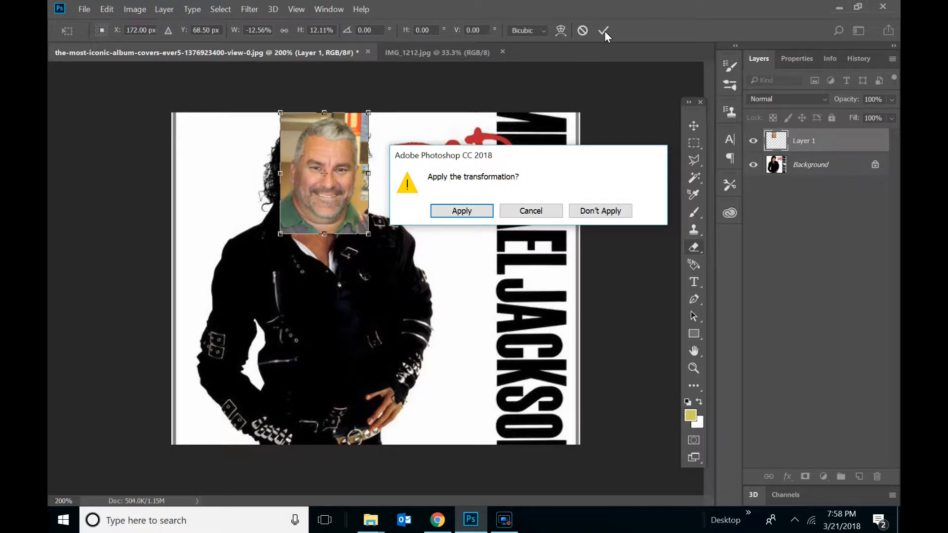
pyautogui.click(466, 211)
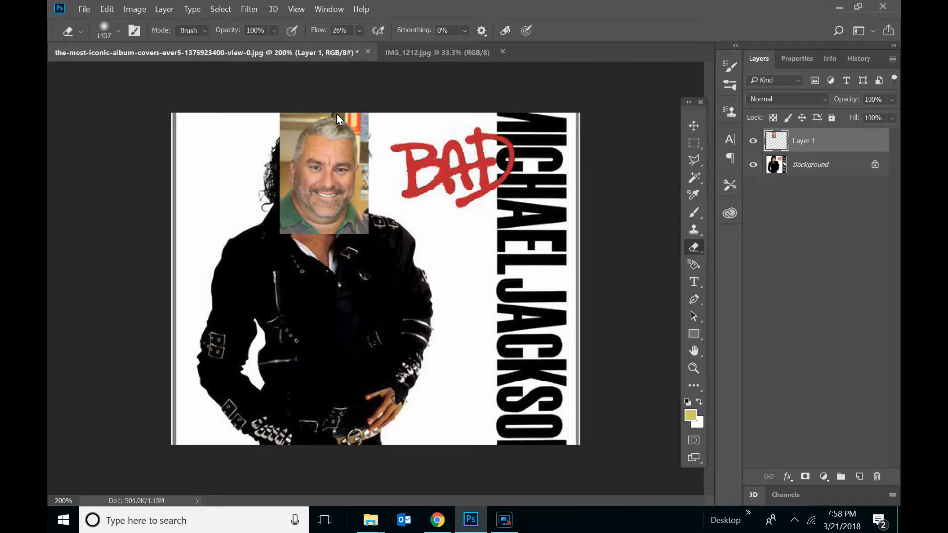
# Reduce the Eraser's soft round brush to a small size suited to the edges of the head
pyautogui.rightClick(432, 226)
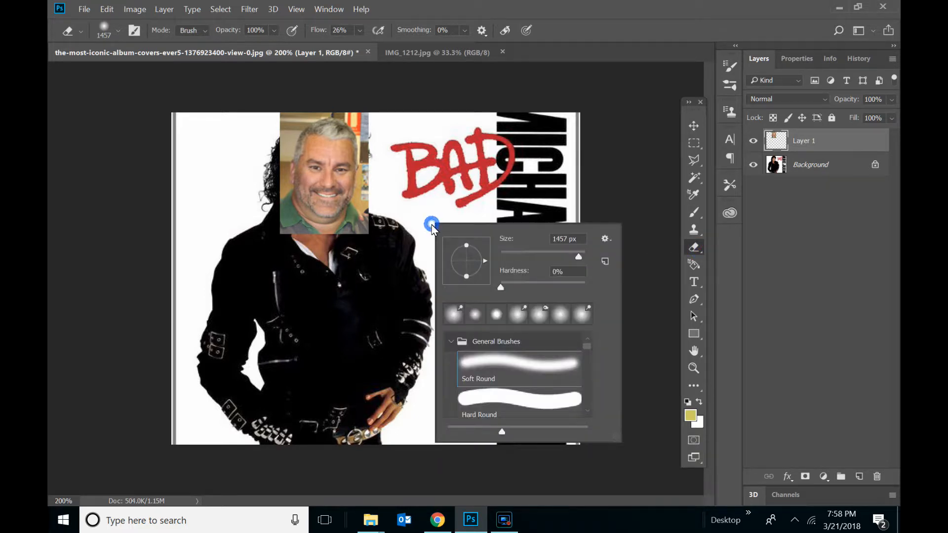
pyautogui.moveTo(535, 256); pyautogui.dragTo(528, 256)
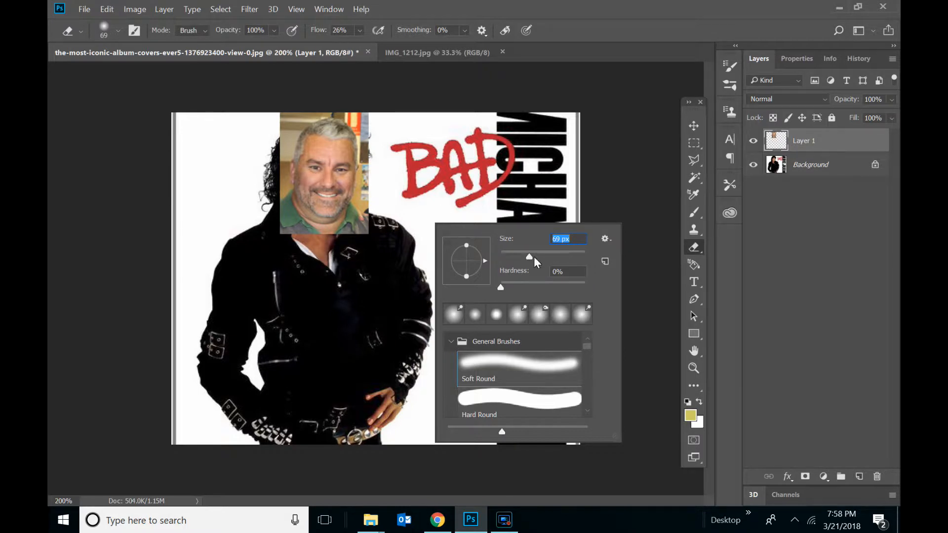
pyautogui.moveTo(530, 256); pyautogui.dragTo(516, 256)
pyautogui.click(501, 517)
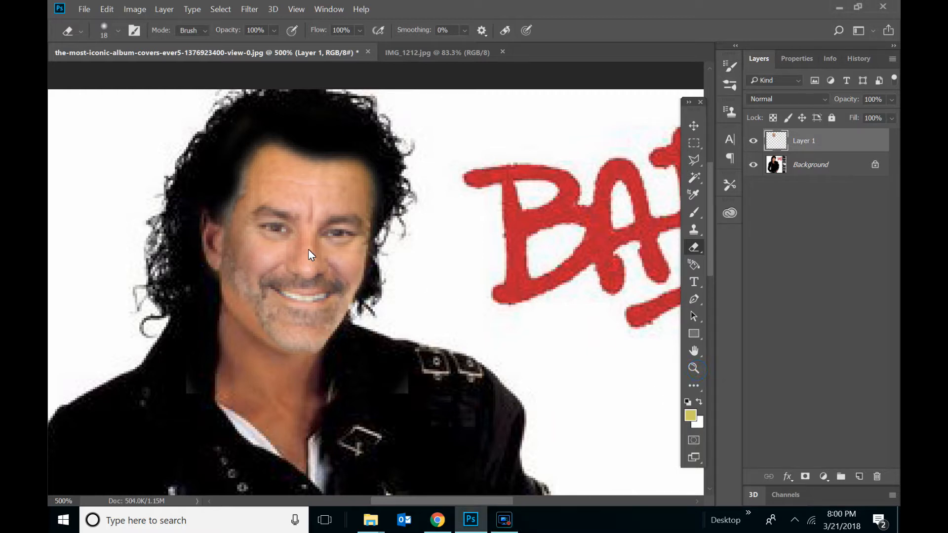
# Flatten the image so the head layer merges into the album cover background
pyautogui.click(693, 369)
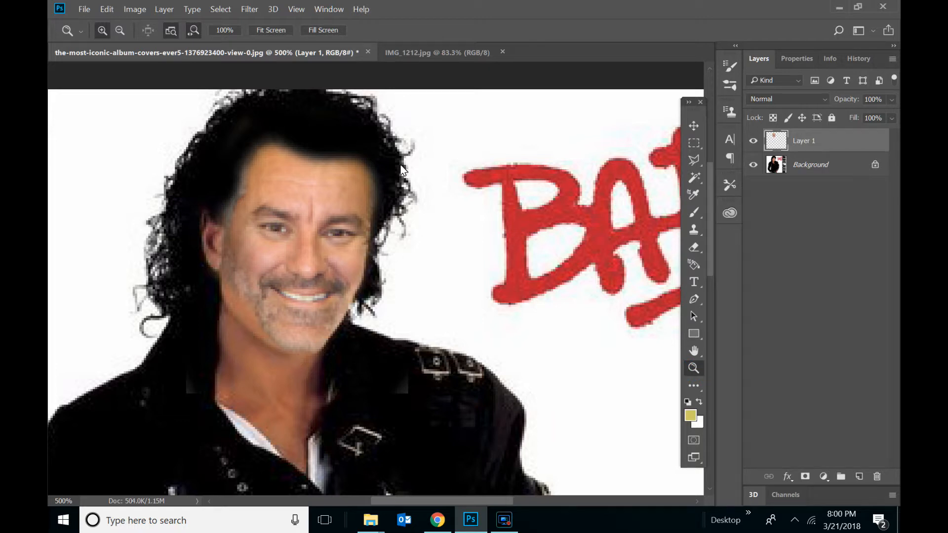
pyautogui.click(693, 251)
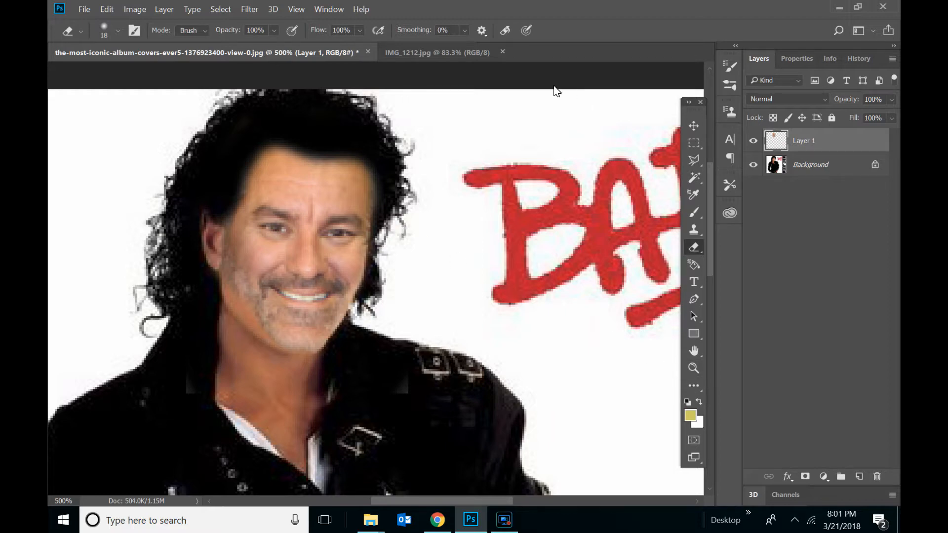
pyautogui.click(695, 371)
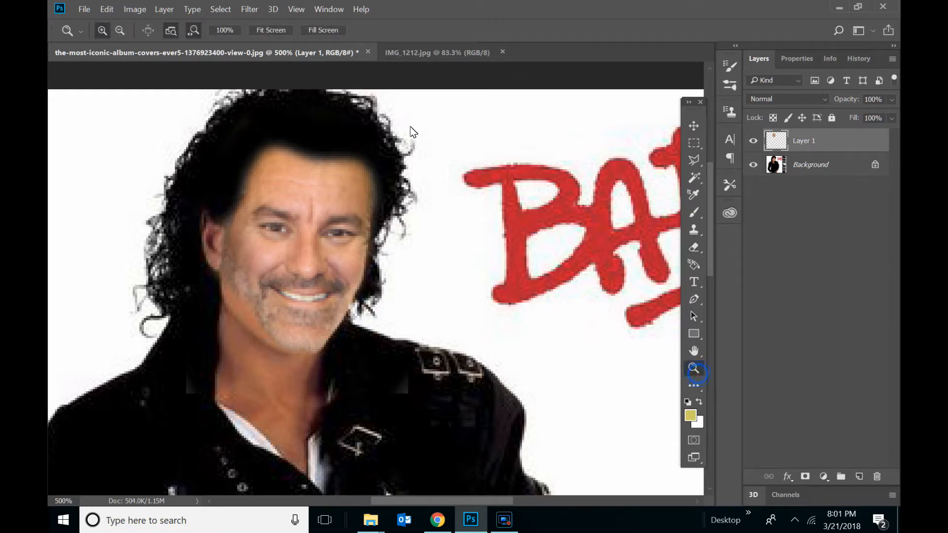
pyautogui.click(271, 30)
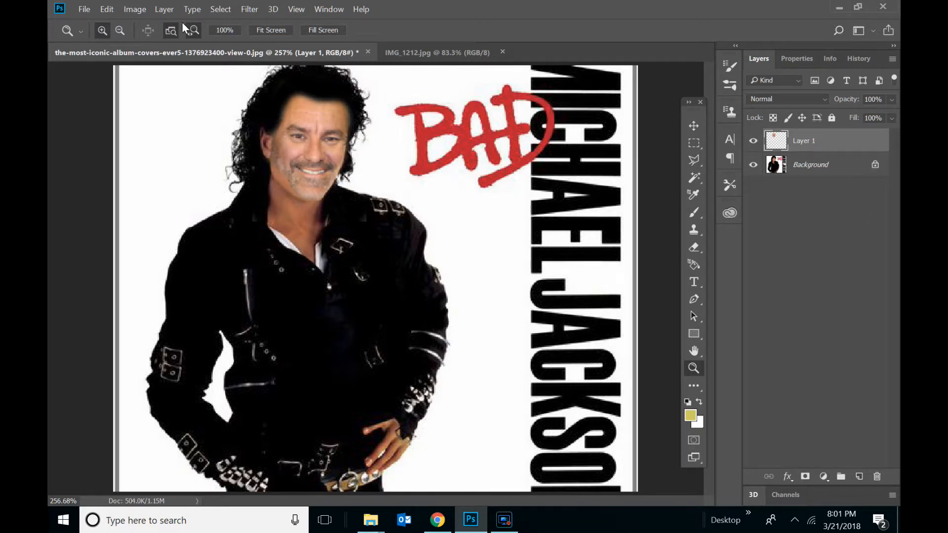
pyautogui.click(163, 9)
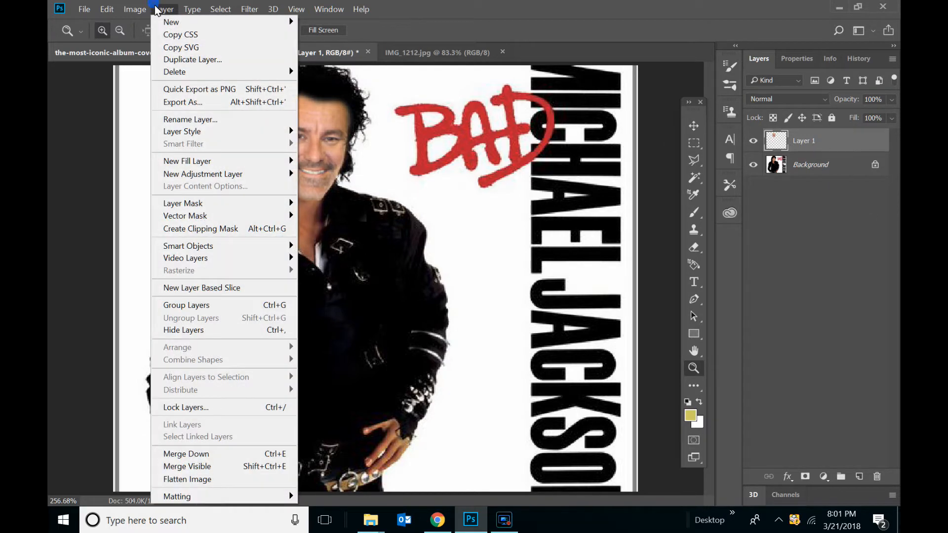
pyautogui.click(217, 481)
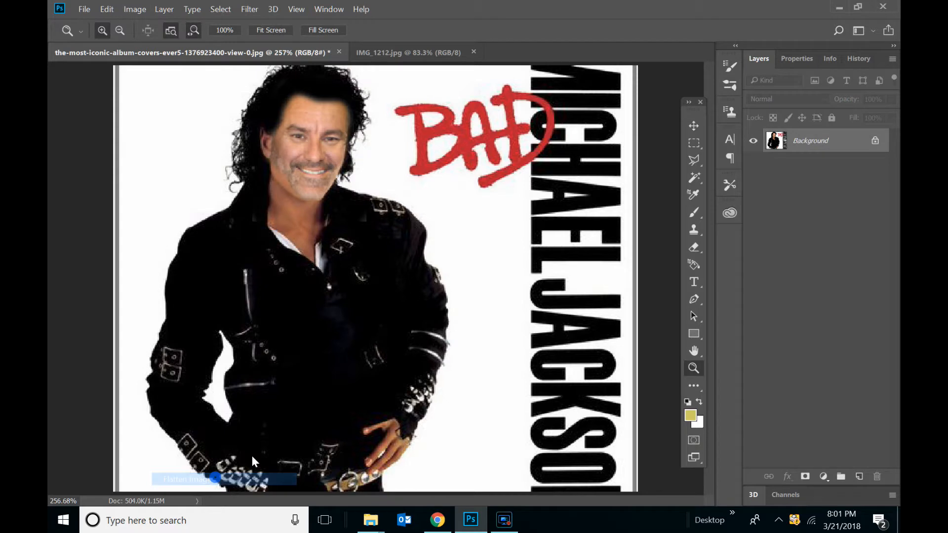
# Set up the Clone Stamp tool with a soft round brush of 12 px
pyautogui.click(694, 230)
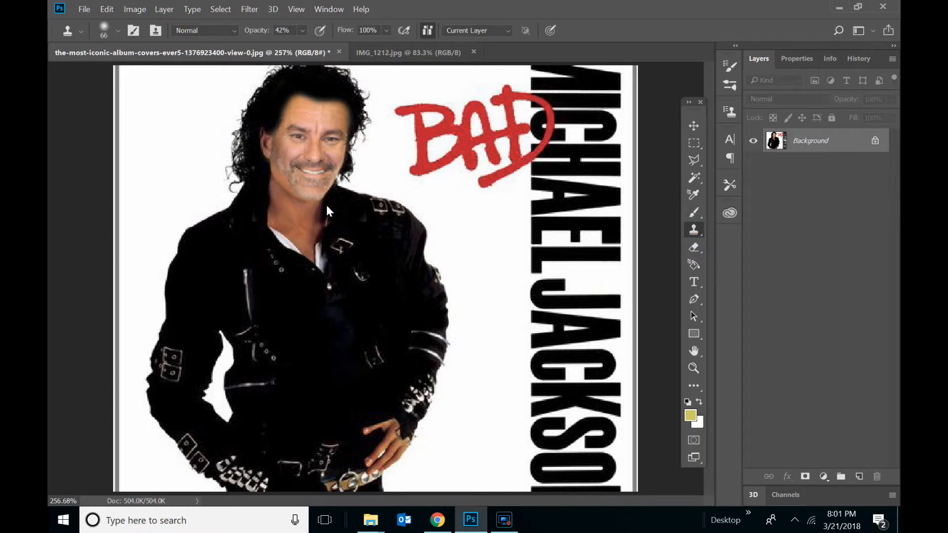
pyautogui.rightClick(384, 235)
pyautogui.click(462, 263)
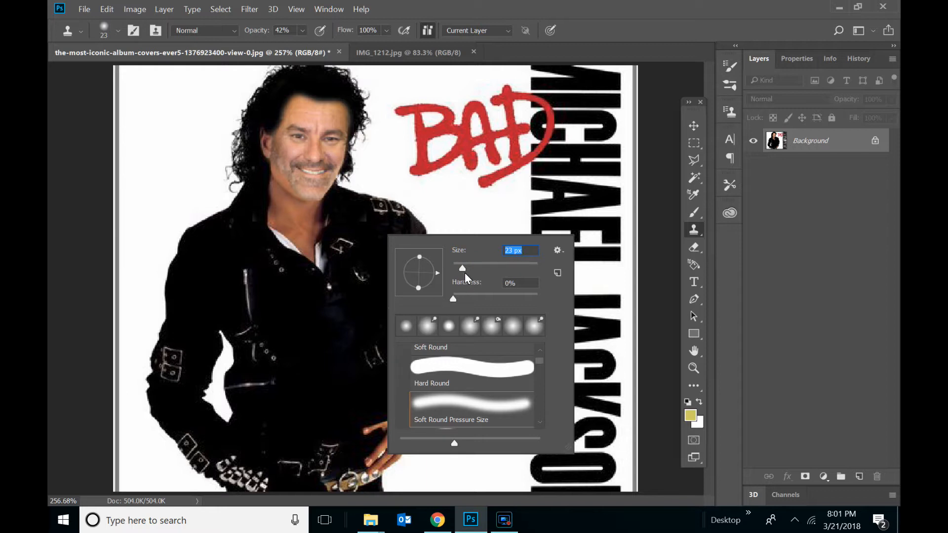
pyautogui.moveTo(462, 269); pyautogui.dragTo(457, 268)
# Clone clean skin over the grey stubble along the man's cheek, jaw and chin
pyautogui.click(280, 160)
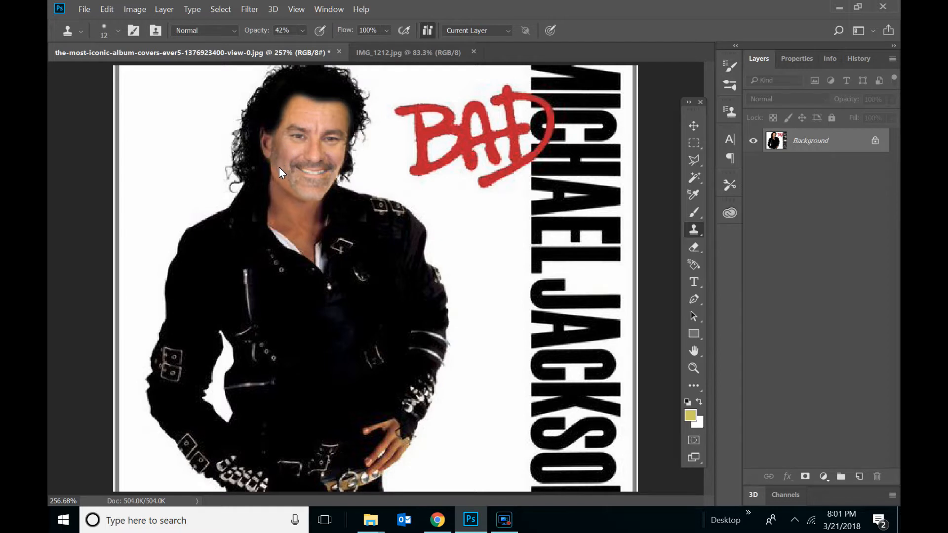
pyautogui.moveTo(297, 188); pyautogui.dragTo(287, 179)
pyautogui.moveTo(298, 184); pyautogui.dragTo(286, 182)
pyautogui.click(299, 187)
pyautogui.click(320, 187)
pyautogui.click(314, 187)
# Save the finished cover to the Desktop as a JPEG named cover.jpg, with quality 12 (Maximum) and Baseline Optimized format
pyautogui.click(84, 9)
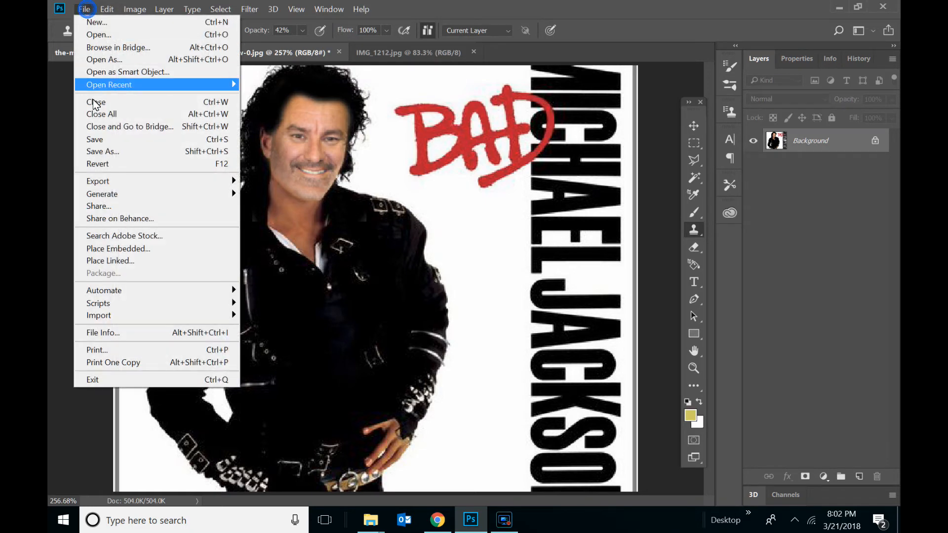
pyautogui.click(110, 151)
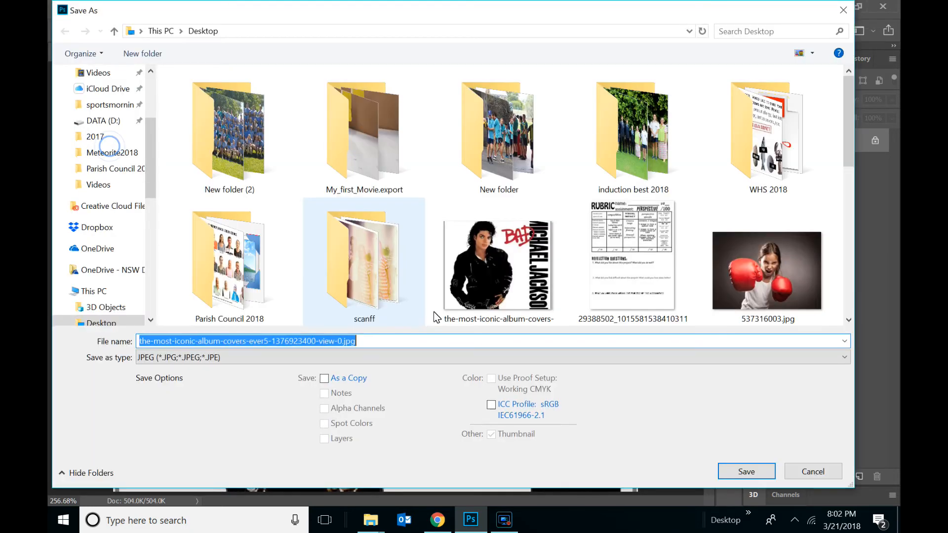
pyautogui.moveTo(339, 345); pyautogui.dragTo(140, 341)
pyautogui.press('BackSpace')
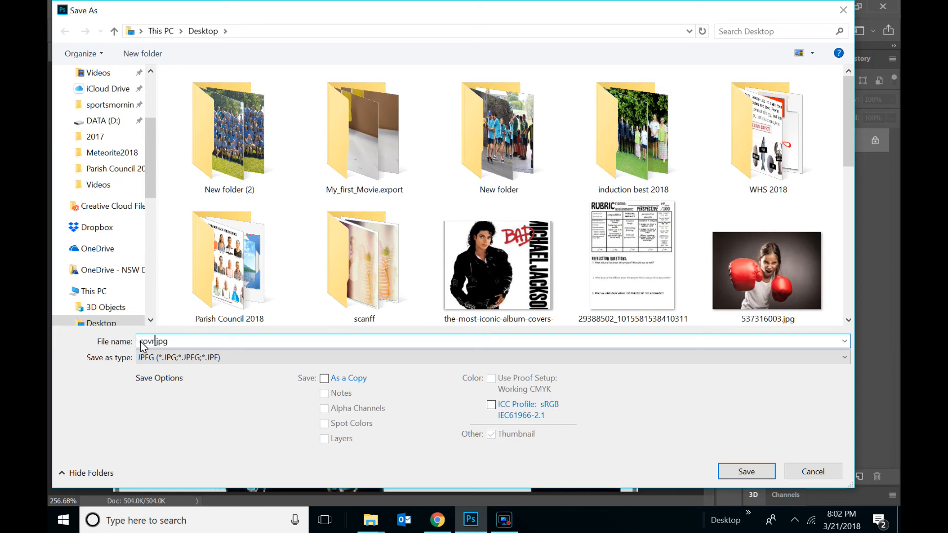
pyautogui.write('cover and')
pyautogui.press('BackSpace')
pyautogui.press('BackSpace')
pyautogui.press('BackSpace')
pyautogui.press('BackSpace')
pyautogui.press('BackSpace')
pyautogui.click(762, 470)
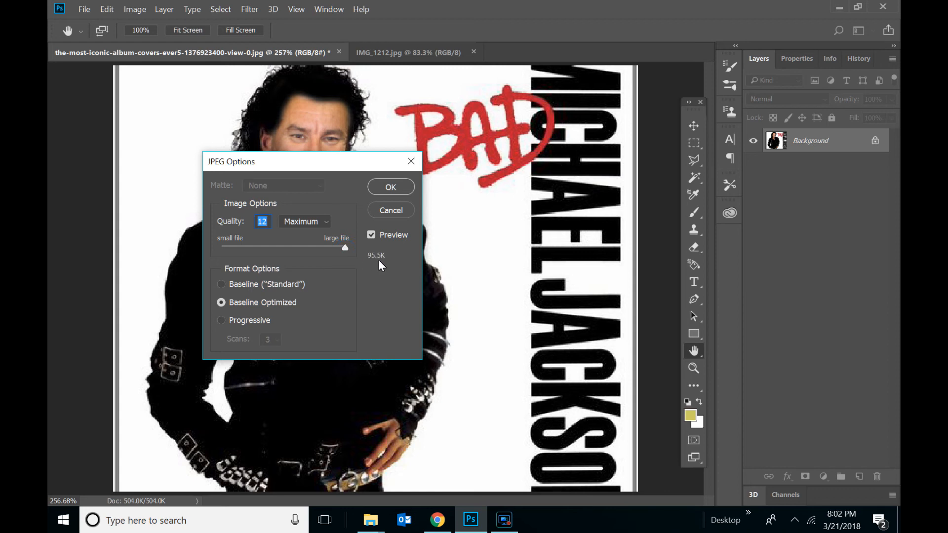
pyautogui.click(390, 187)
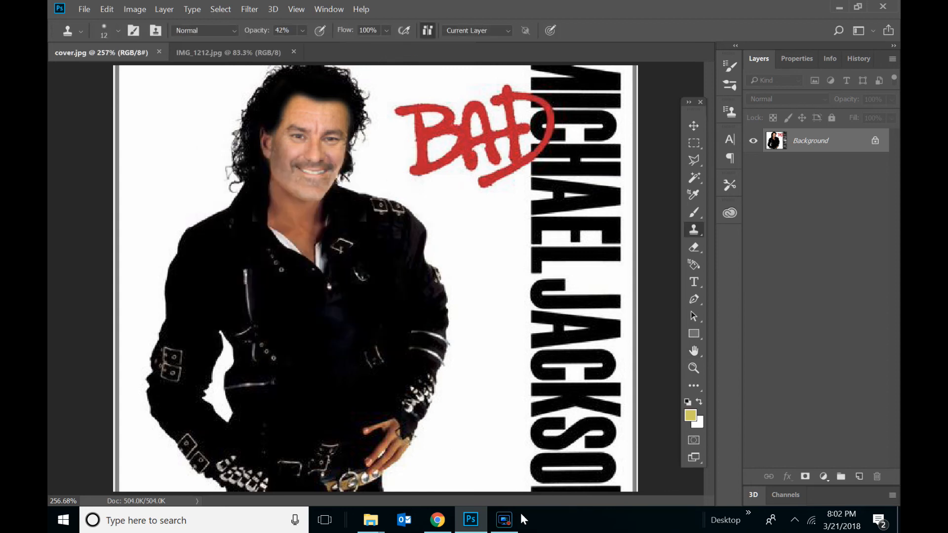
pyautogui.moveTo(508, 524)
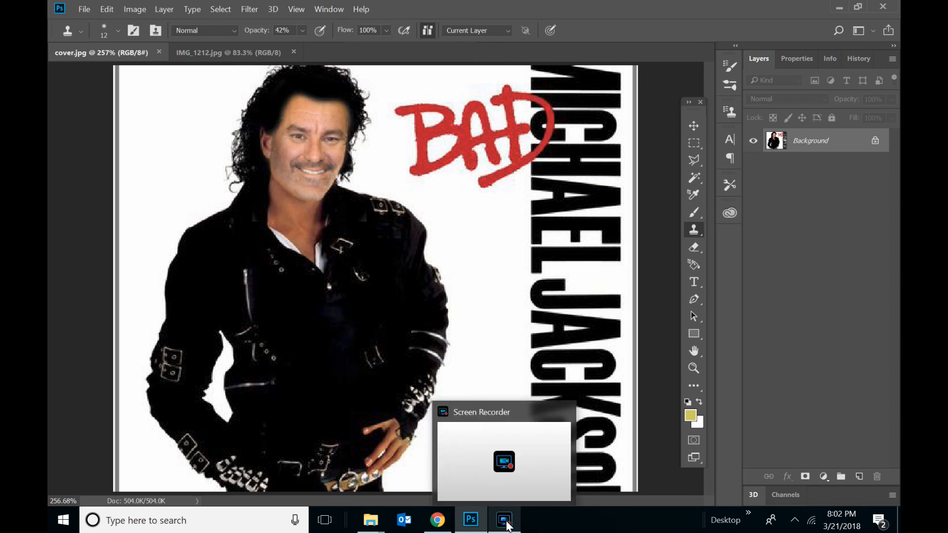